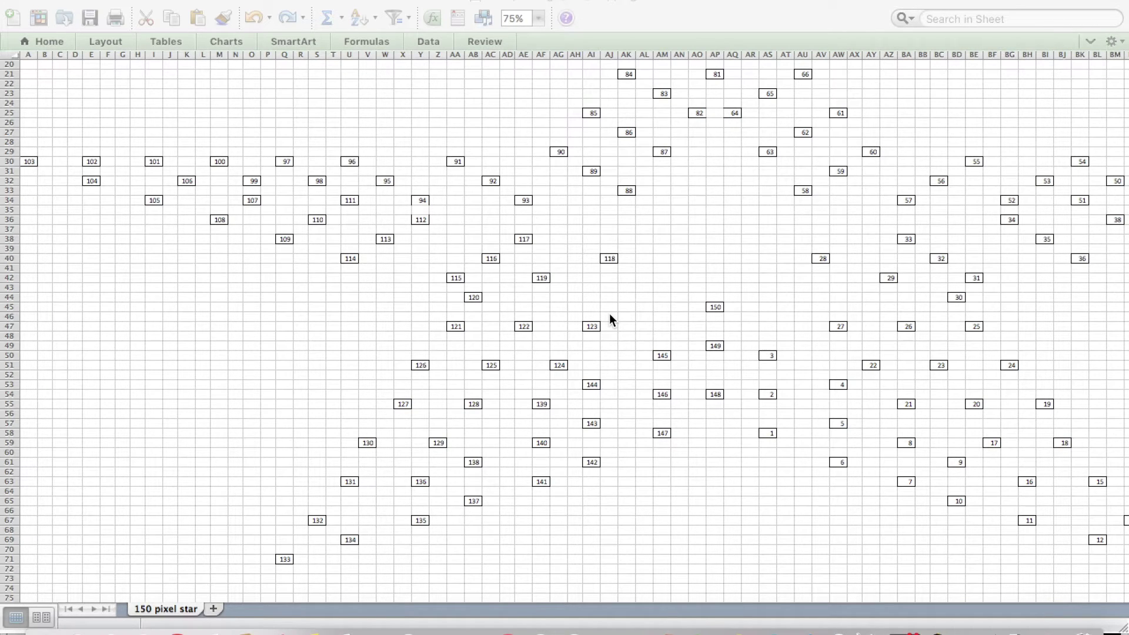
Place a new custom model on the xLights house layout canvas.
{"action": "scroll", "coordinate": [799, 482], "scroll_direction": "down", "scroll_amount": 1}
{"action": "scroll", "coordinate": [798, 483], "scroll_direction": "right", "scroll_amount": 5}
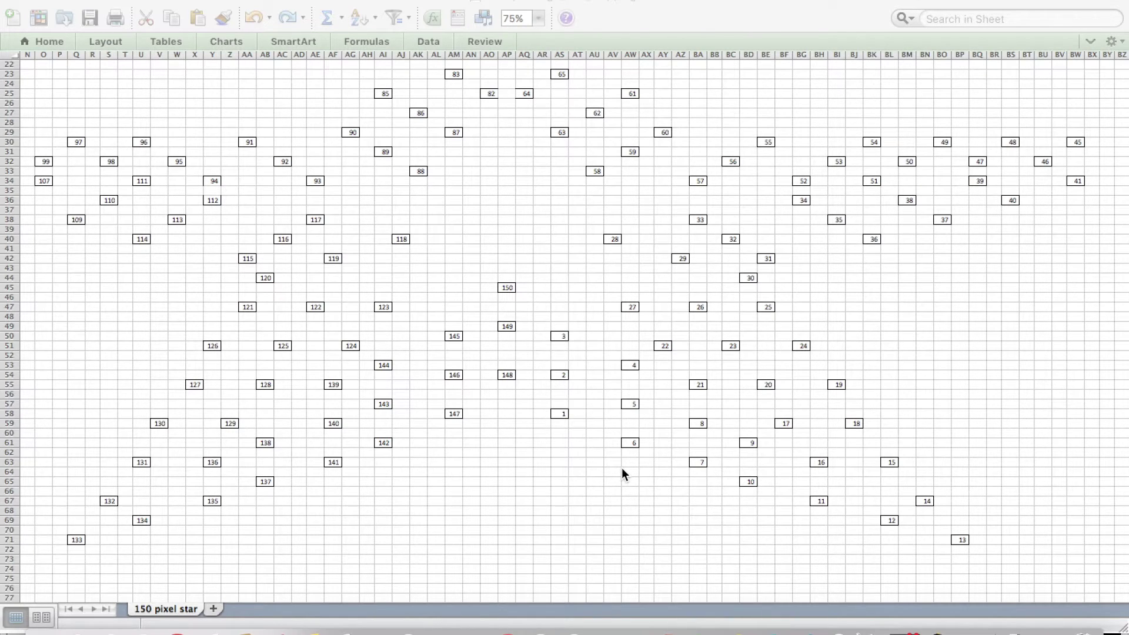
{"action": "scroll", "coordinate": [622, 468], "scroll_direction": "right", "scroll_amount": 10}
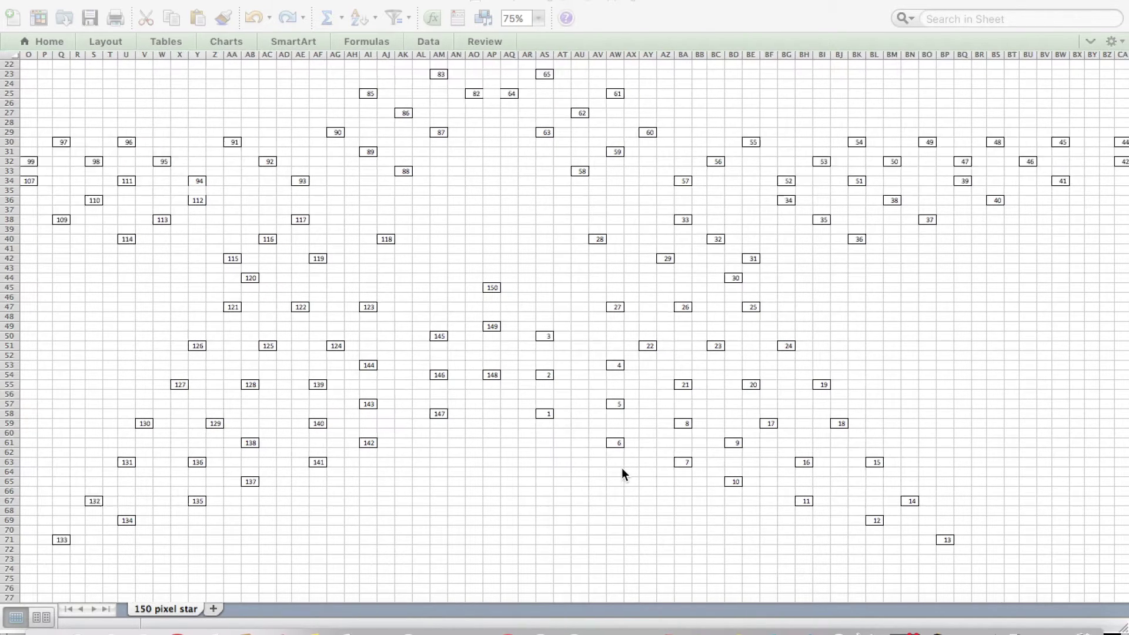
{"action": "scroll", "coordinate": [622, 467], "scroll_direction": "up", "scroll_amount": 2}
{"action": "scroll", "coordinate": [623, 469], "scroll_direction": "up", "scroll_amount": 4}
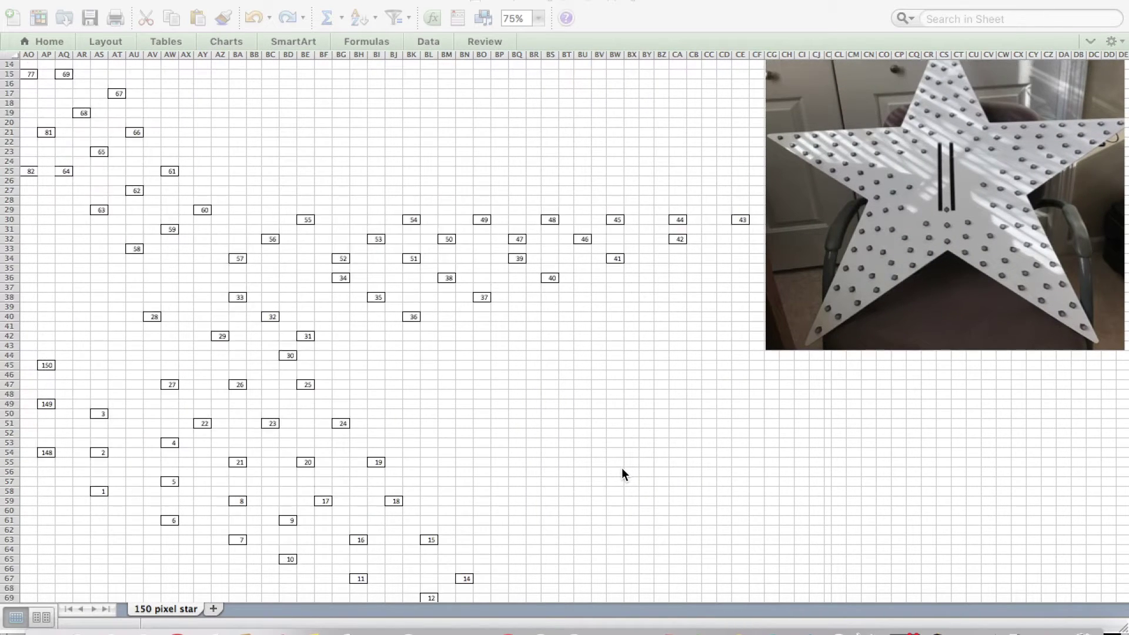
{"action": "scroll", "coordinate": [622, 468], "scroll_direction": "right", "scroll_amount": 1}
{"action": "scroll", "coordinate": [623, 468], "scroll_direction": "up", "scroll_amount": 1}
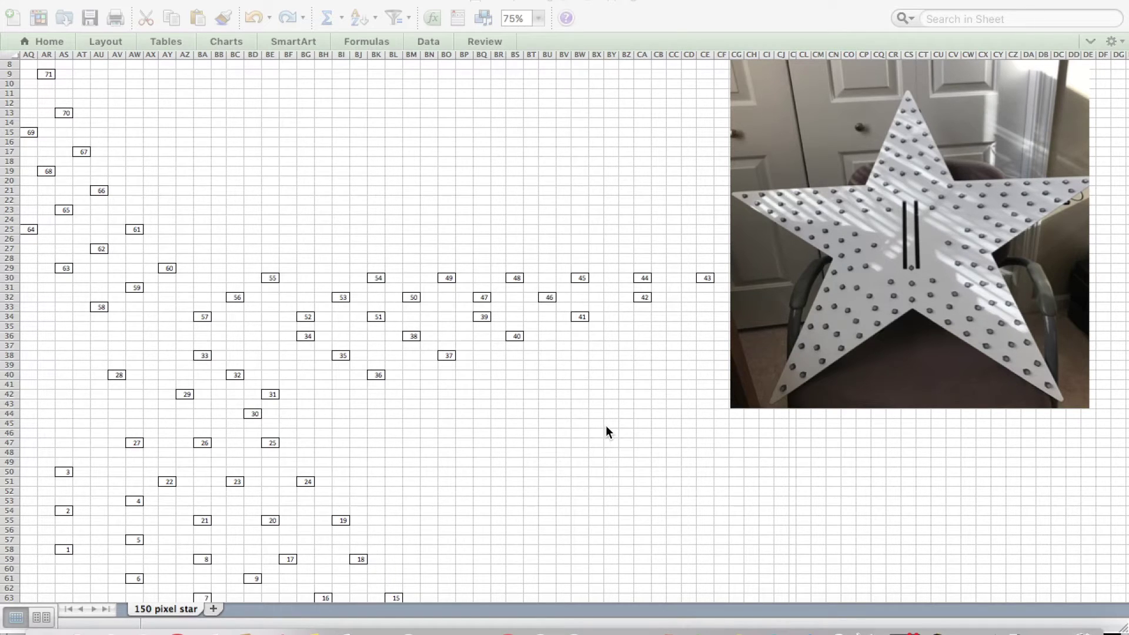
{"action": "scroll", "coordinate": [606, 427], "scroll_direction": "left", "scroll_amount": 15}
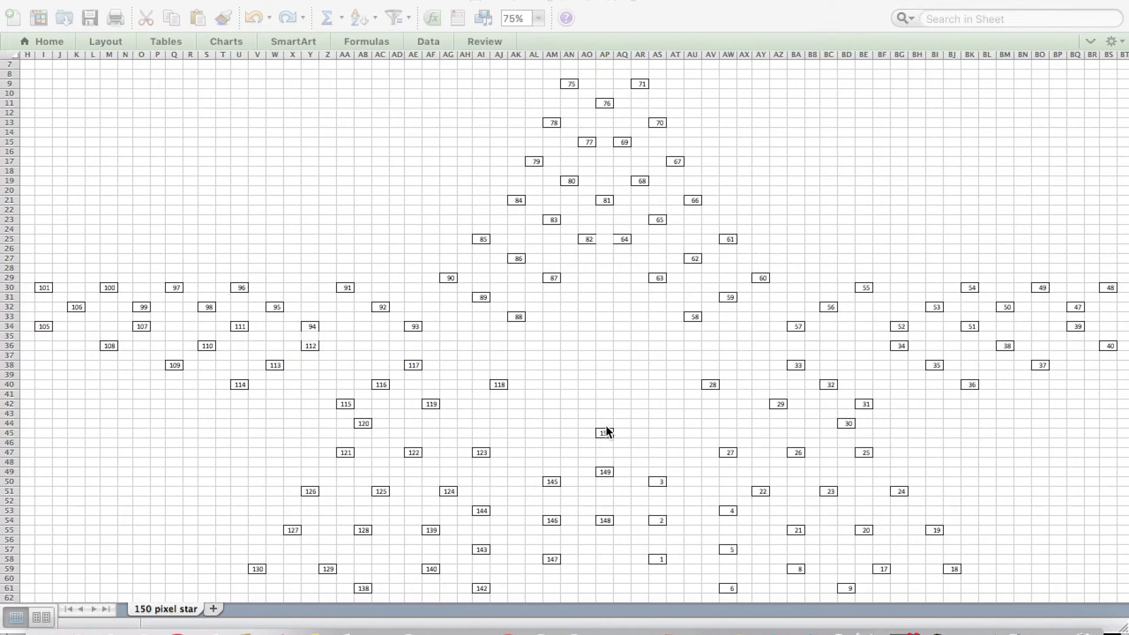
{"action": "scroll", "coordinate": [607, 431], "scroll_direction": "up", "scroll_amount": 3}
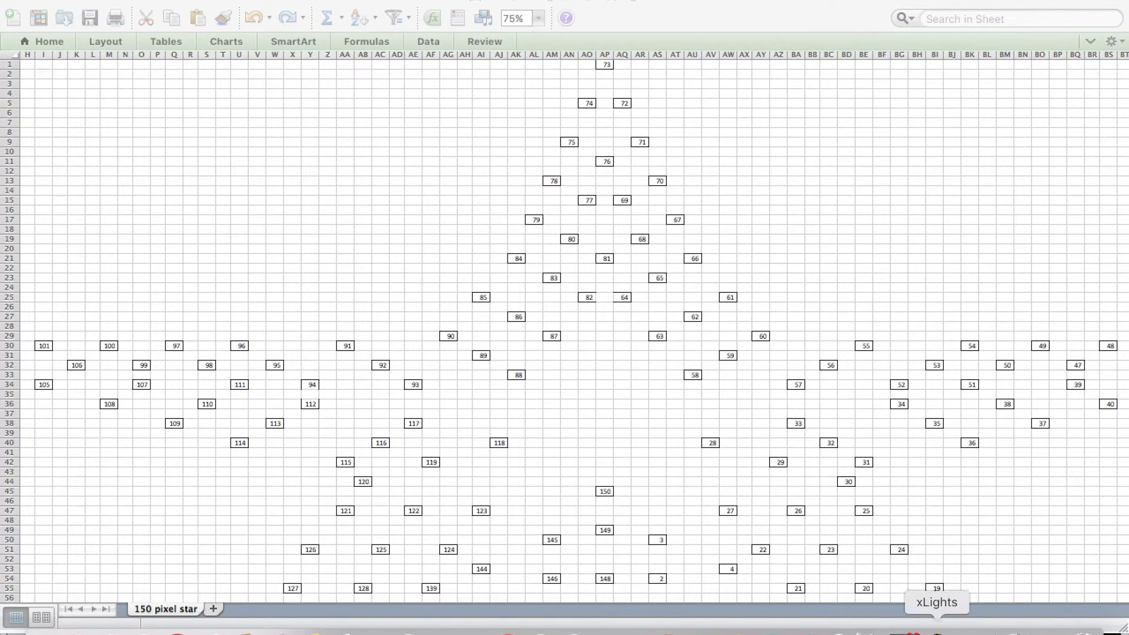
{"action": "left_click", "coordinate": [934, 632]}
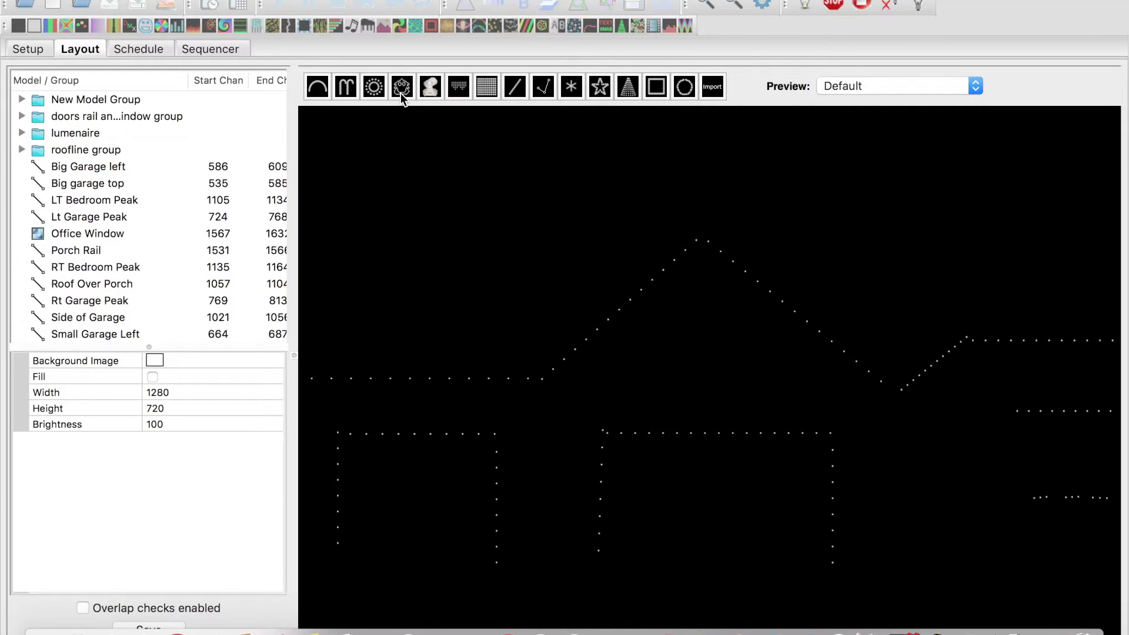
{"action": "left_click", "coordinate": [701, 291]}
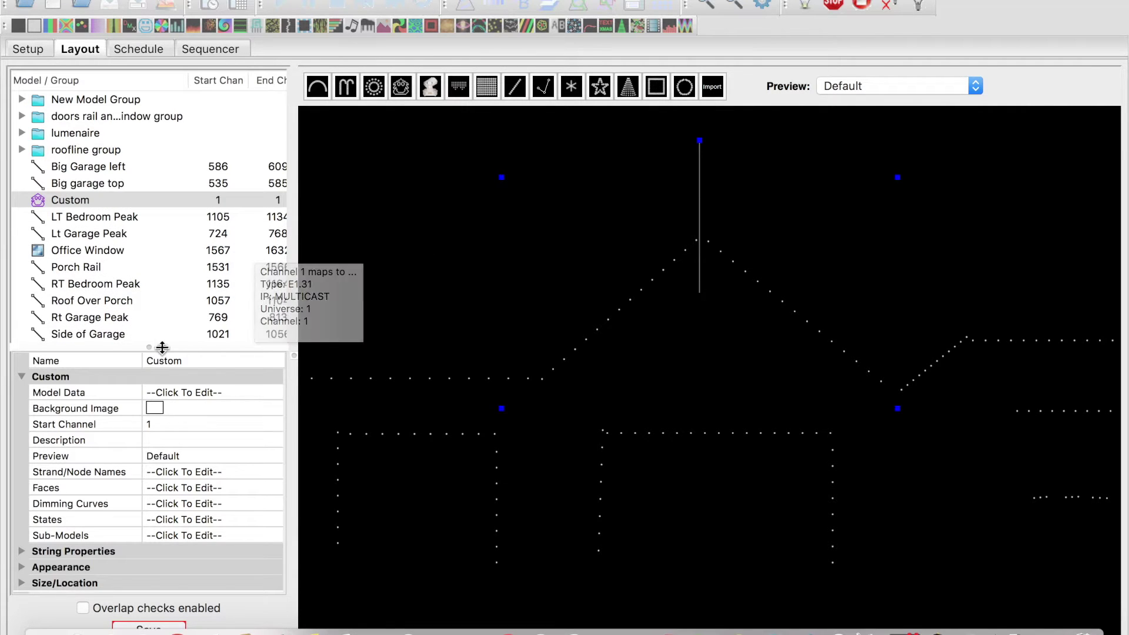
Rename the model to '150-rgb-star' and open its Custom Model grid editor.
{"action": "left_click", "coordinate": [196, 359]}
{"action": "type", "text": "150"}
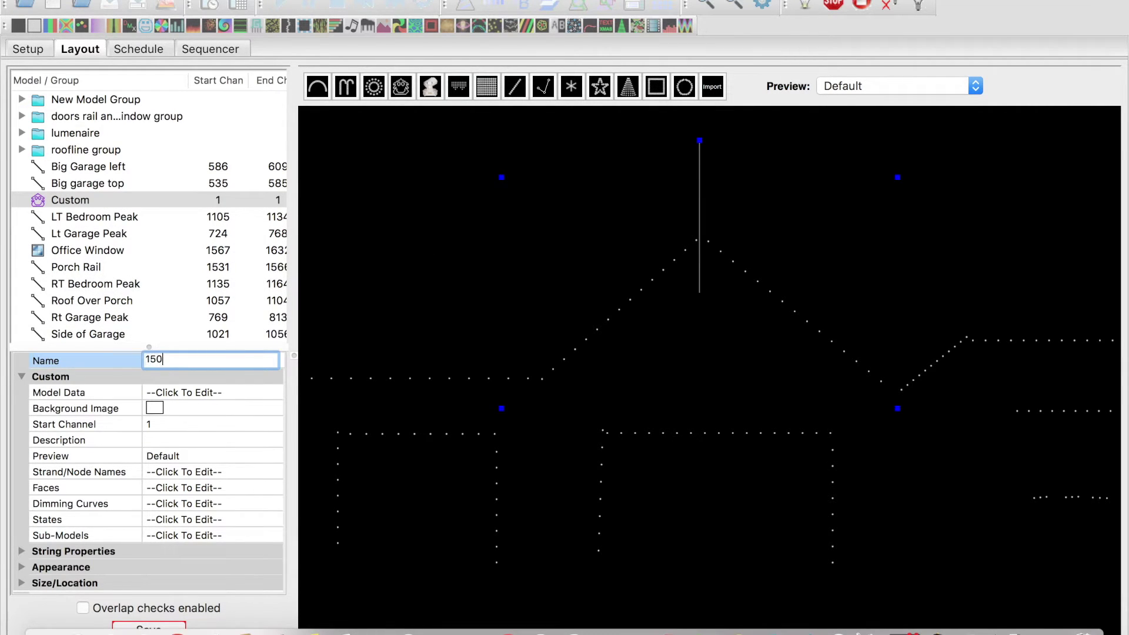
{"action": "type", "text": "-rgb-star"}
{"action": "left_click", "coordinate": [199, 390]}
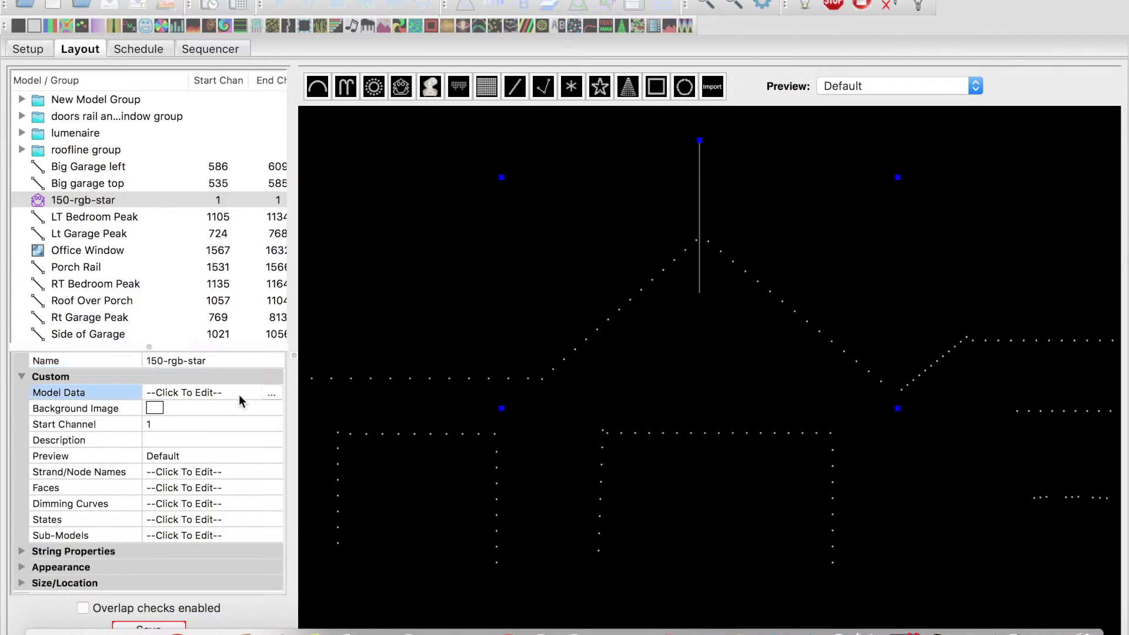
{"action": "left_click", "coordinate": [272, 393]}
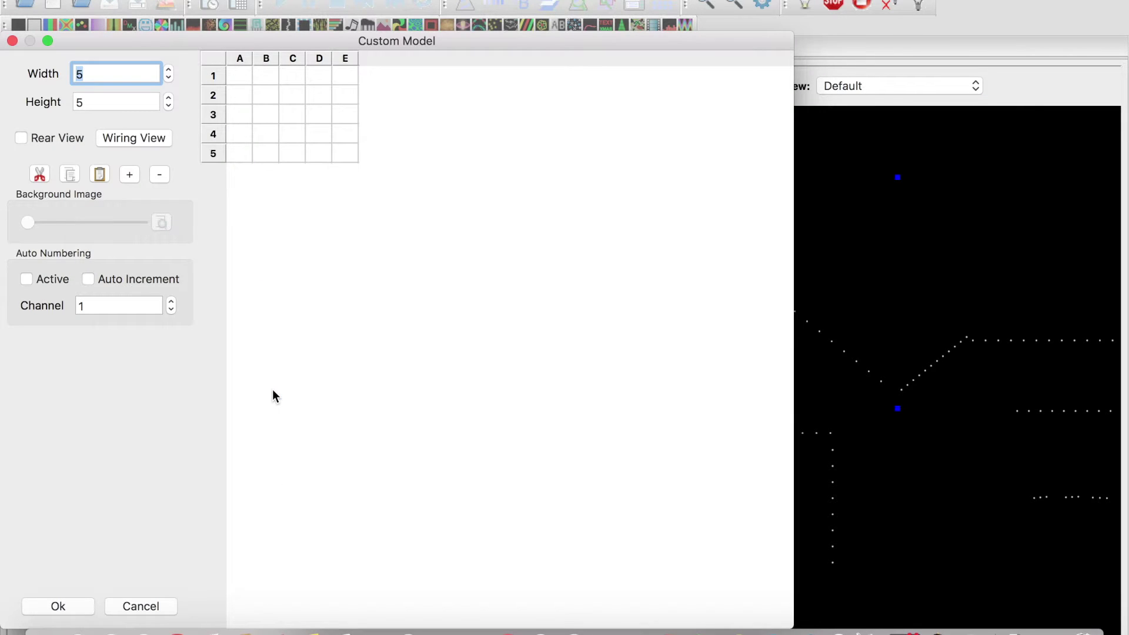
Make the grid 85 wide by 75 high, widen the editor, select cell A1, and return to Excel.
{"action": "type", "text": "85"}
{"action": "left_click", "coordinate": [77, 101]}
{"action": "type", "text": "7"}
{"action": "left_click", "coordinate": [105, 73]}
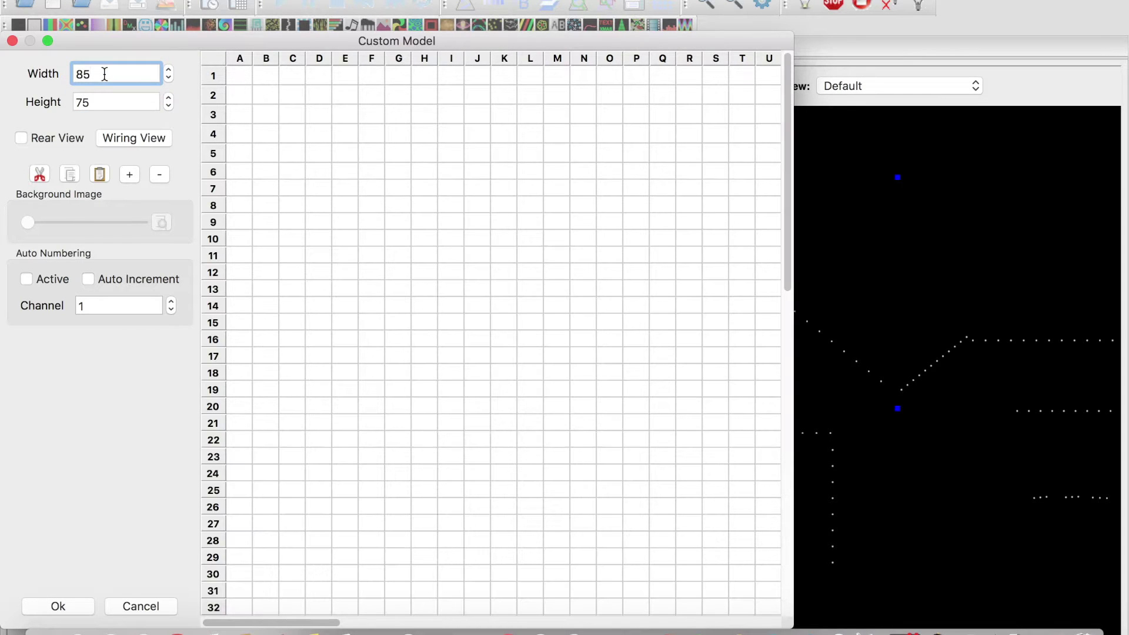
{"action": "left_click_drag", "start_coordinate": [793, 221], "coordinate": [1055, 231]}
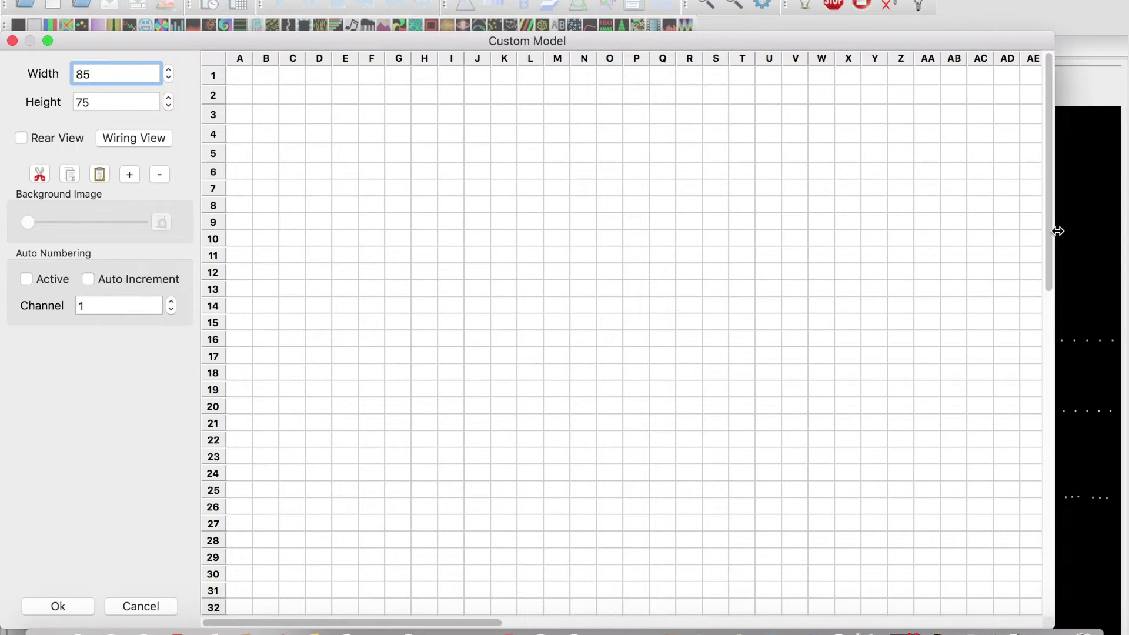
{"action": "left_click", "coordinate": [237, 80]}
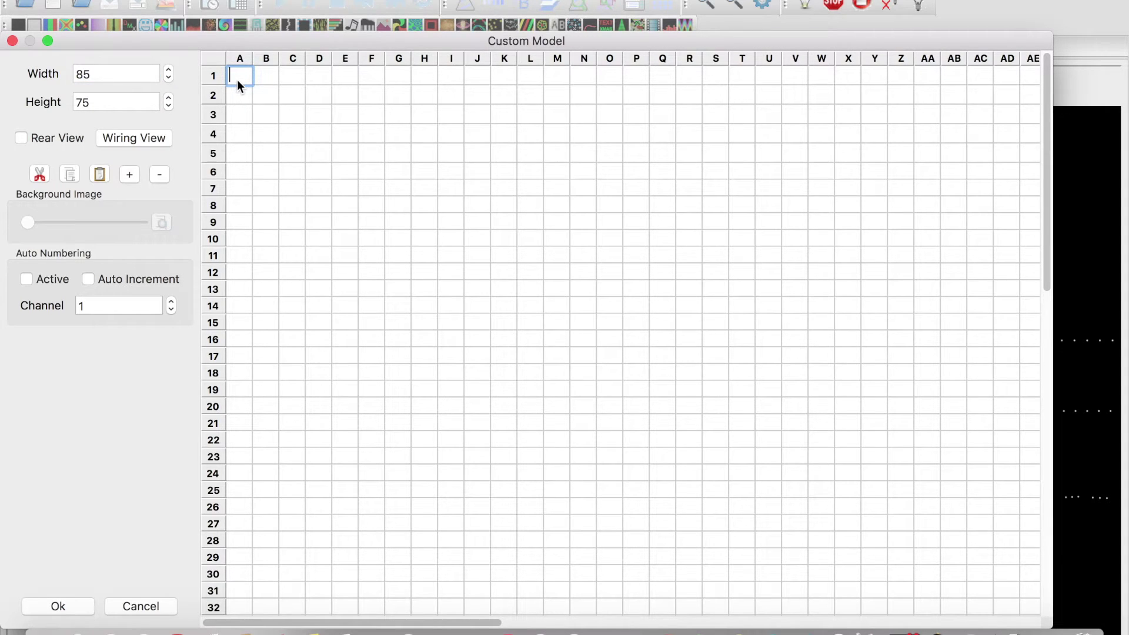
{"action": "left_click", "coordinate": [705, 630]}
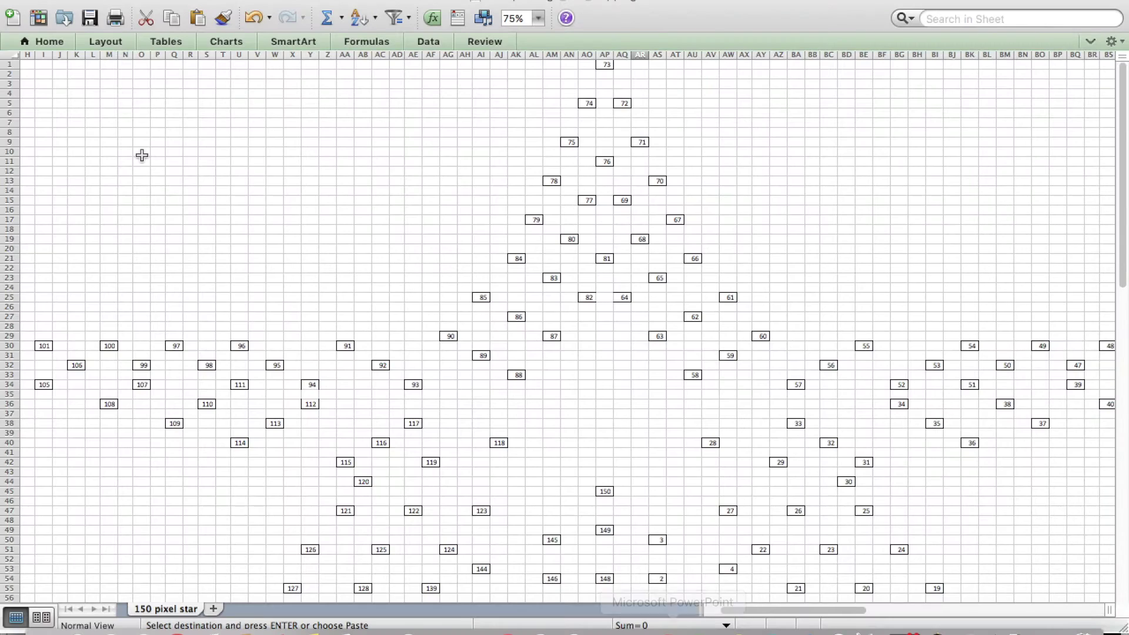
Copy the numbered star pixel map from cell A1 across the whole range, then return to xLights.
{"action": "scroll", "coordinate": [142, 156], "scroll_direction": "left", "scroll_amount": 5}
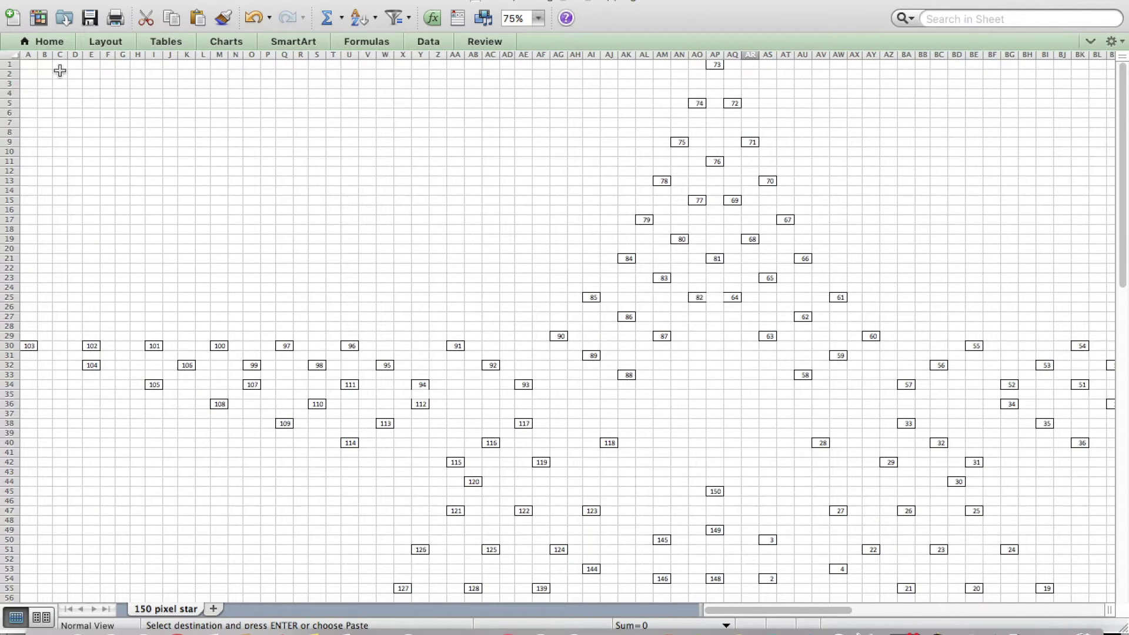
{"action": "left_click_drag", "start_coordinate": [28, 64], "coordinate": [1051, 528]}
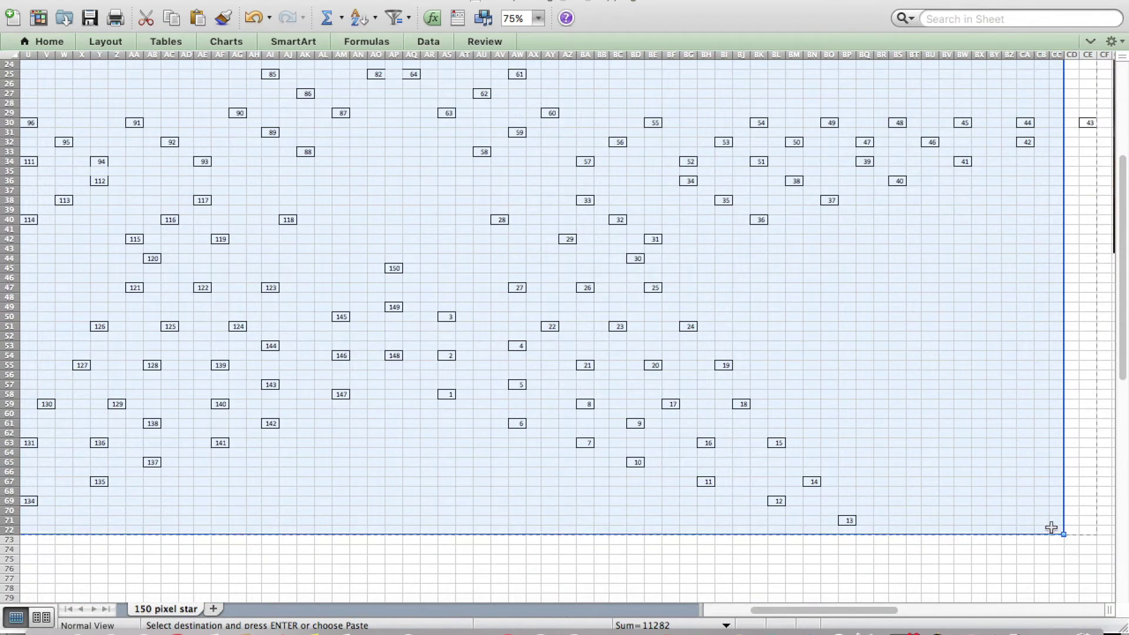
{"action": "scroll", "coordinate": [1097, 610], "scroll_direction": "up", "scroll_amount": 8}
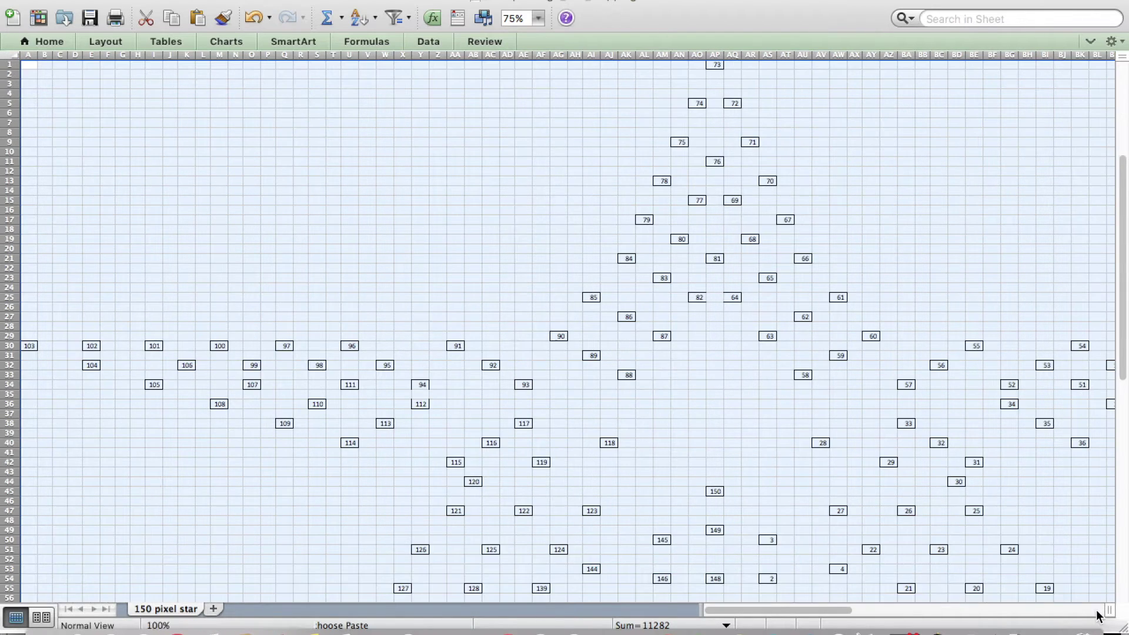
{"action": "left_click", "coordinate": [938, 629]}
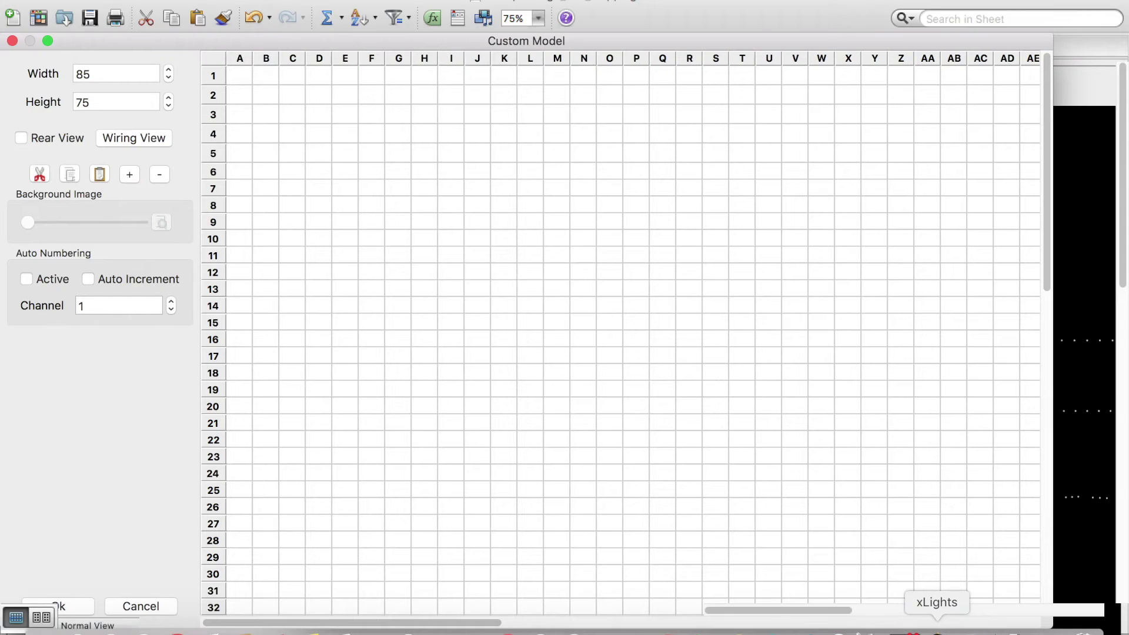
Paste the star's pixel numbers into the grid at A1, check them, and confirm with Ok.
{"action": "left_click", "coordinate": [248, 78]}
{"action": "left_click", "coordinate": [97, 180]}
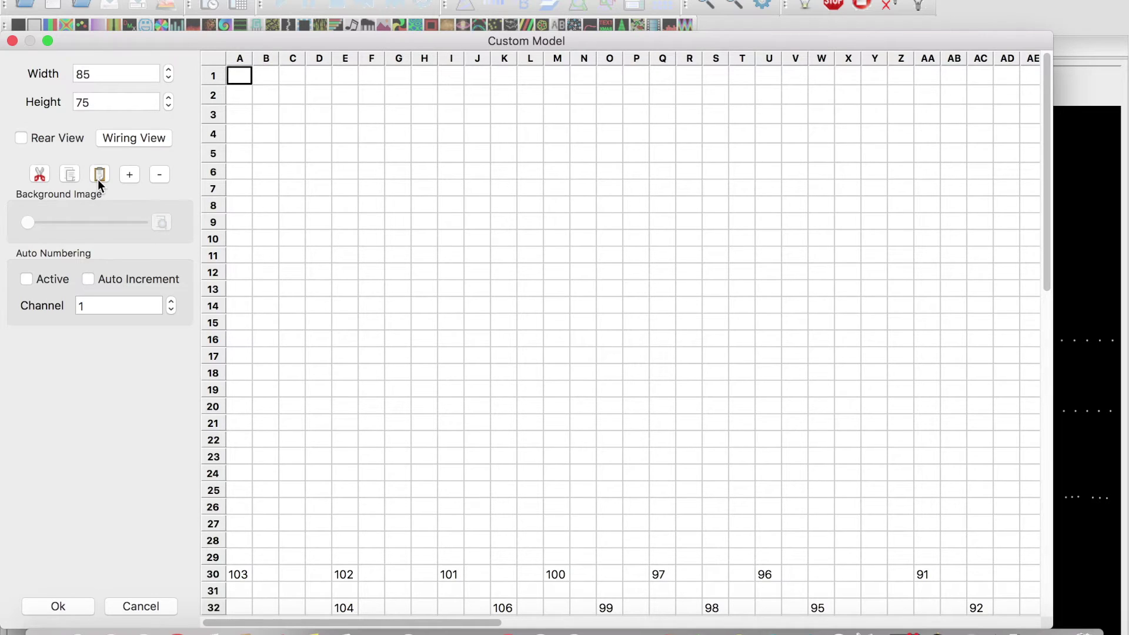
{"action": "left_click", "coordinate": [297, 274]}
{"action": "scroll", "coordinate": [298, 273], "scroll_direction": "down", "scroll_amount": 5}
{"action": "scroll", "coordinate": [296, 269], "scroll_direction": "right", "scroll_amount": 10}
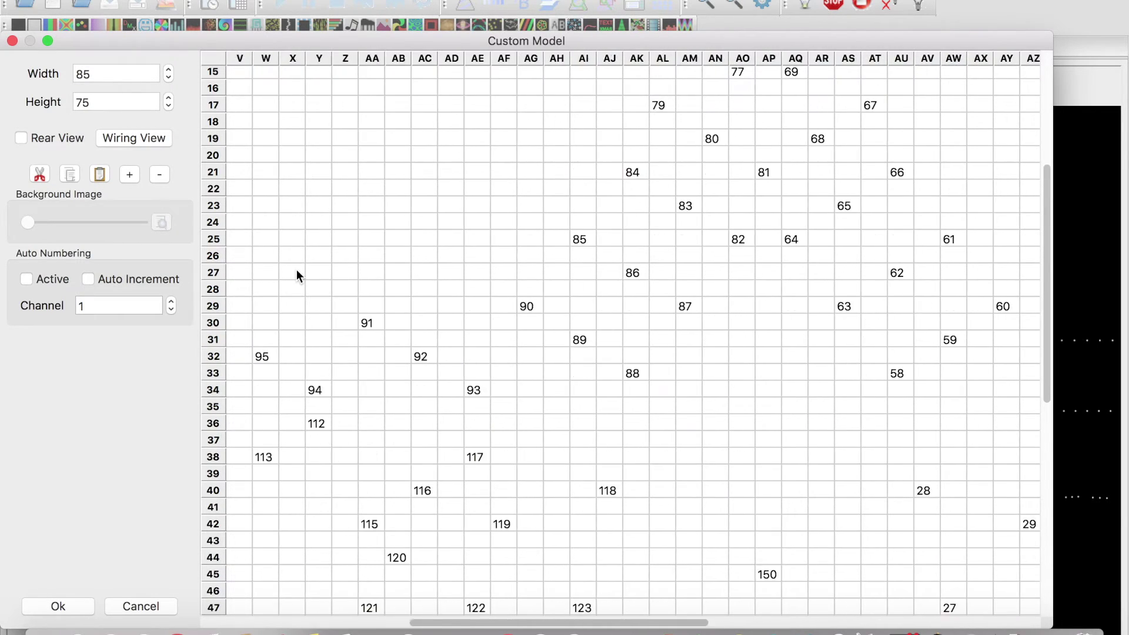
{"action": "scroll", "coordinate": [296, 269], "scroll_direction": "up", "scroll_amount": 5}
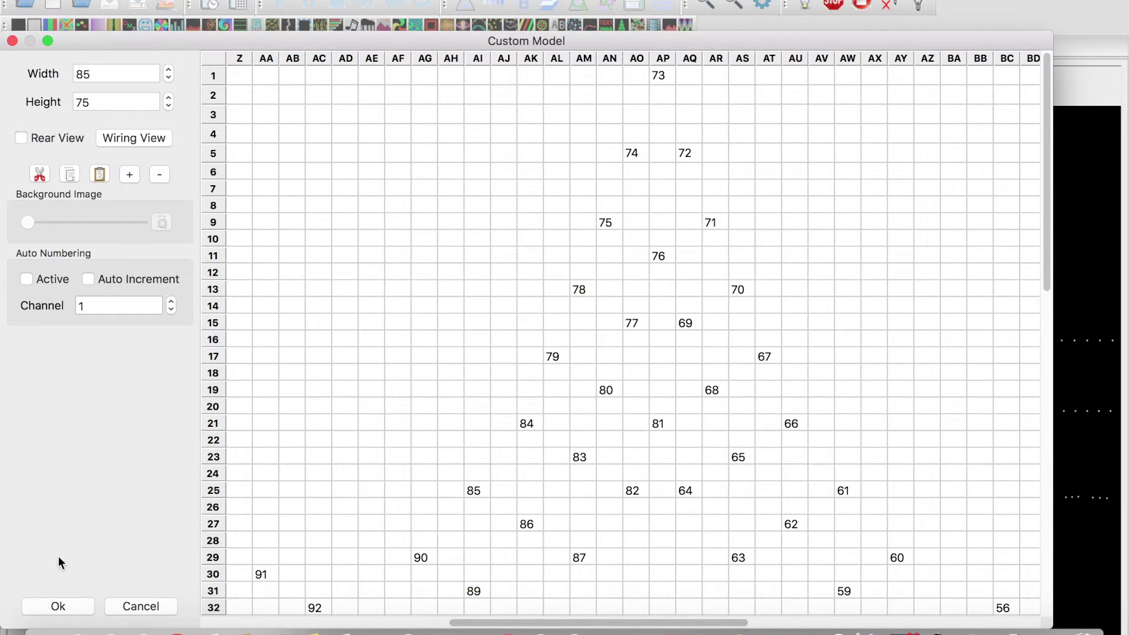
{"action": "left_click", "coordinate": [58, 606]}
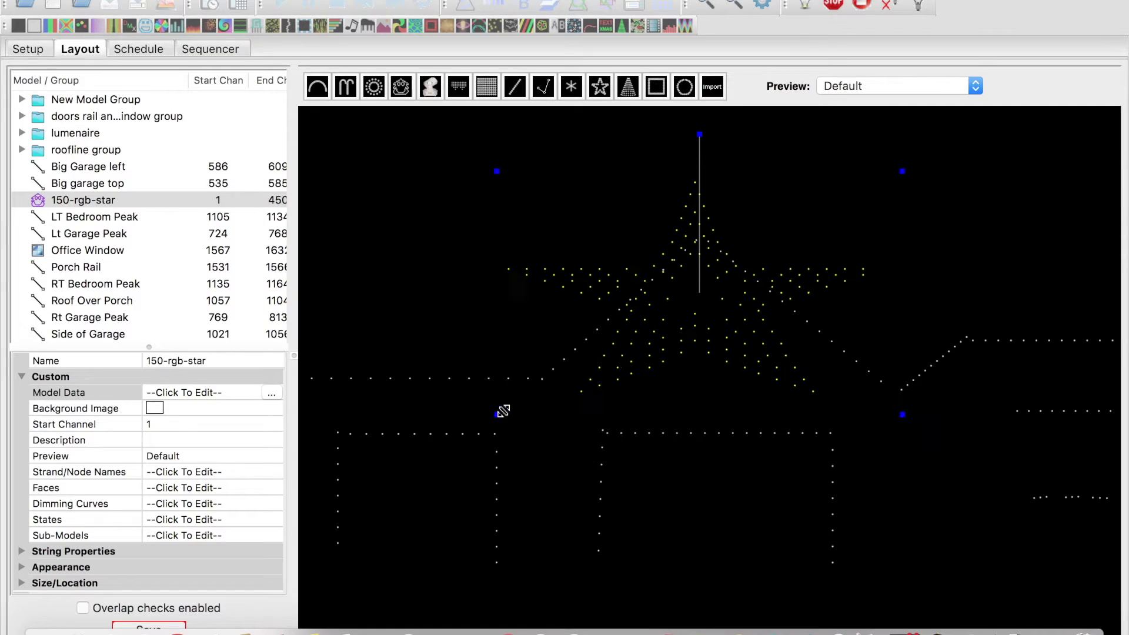
Resize the 150-rgb-star smaller and move it onto the garage roof peak.
{"action": "left_click_drag", "start_coordinate": [502, 411], "coordinate": [646, 344]}
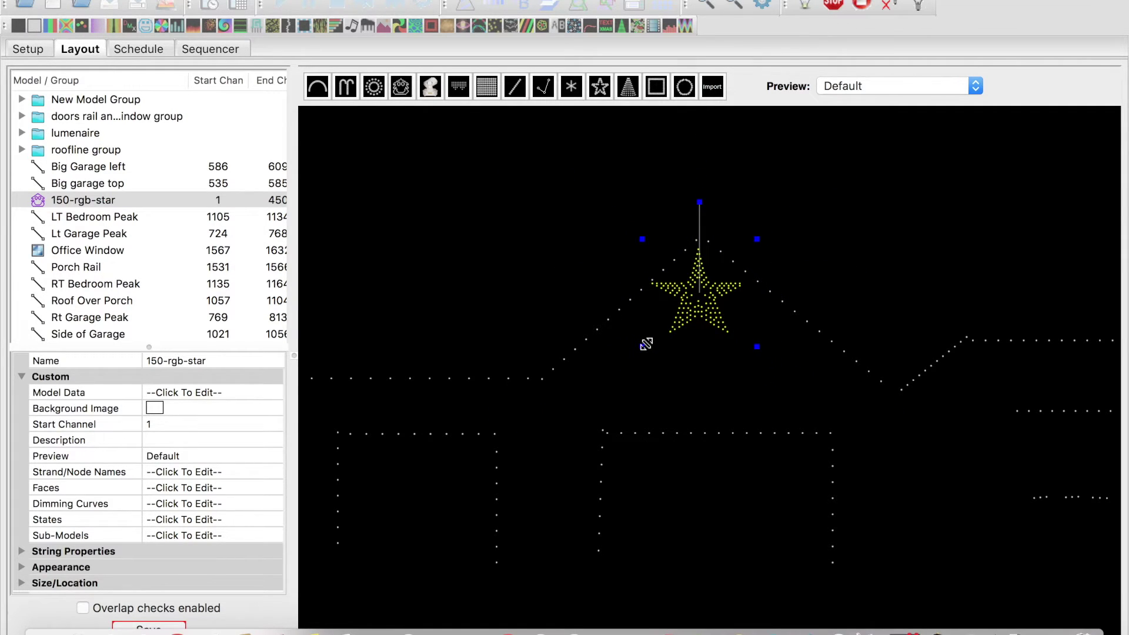
{"action": "left_click_drag", "start_coordinate": [694, 303], "coordinate": [700, 314]}
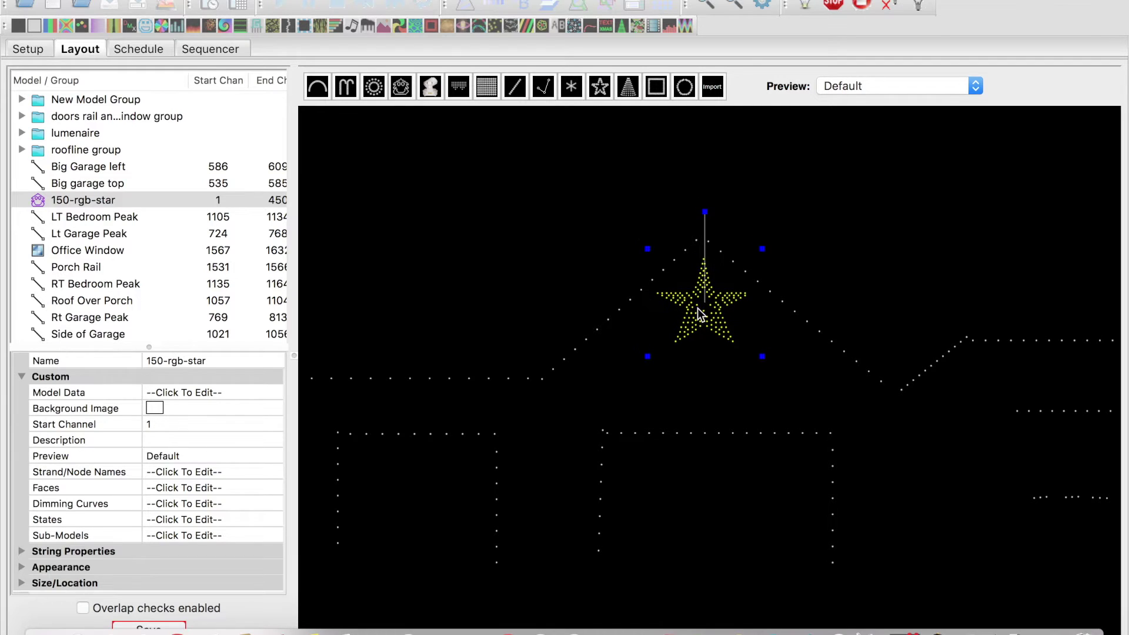
{"action": "left_click", "coordinate": [515, 289]}
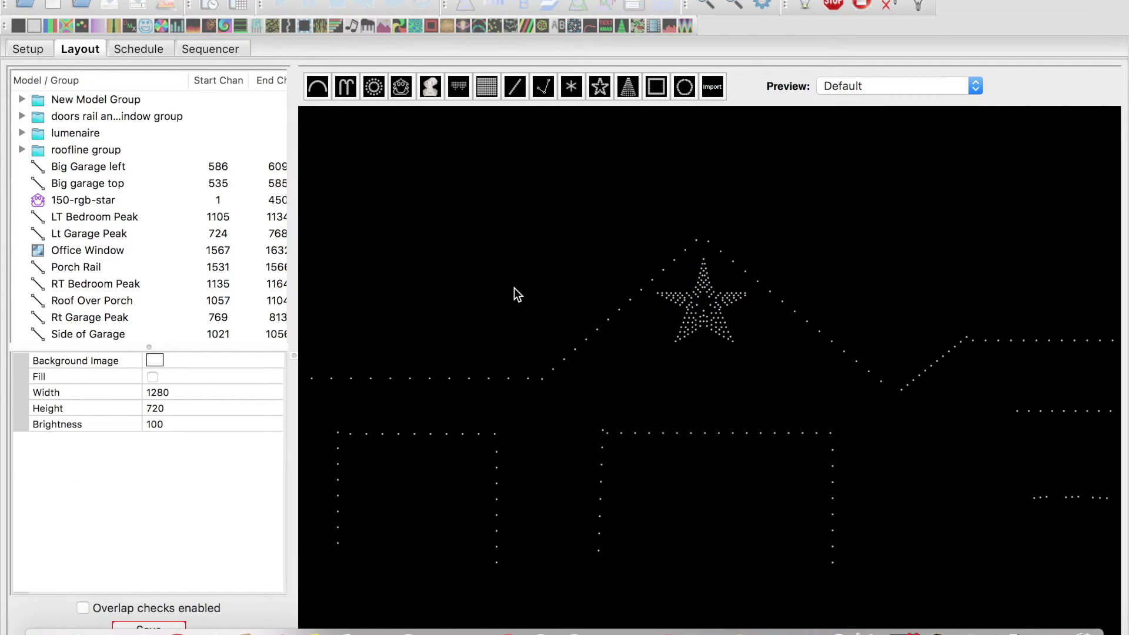
{"action": "left_click", "coordinate": [730, 321]}
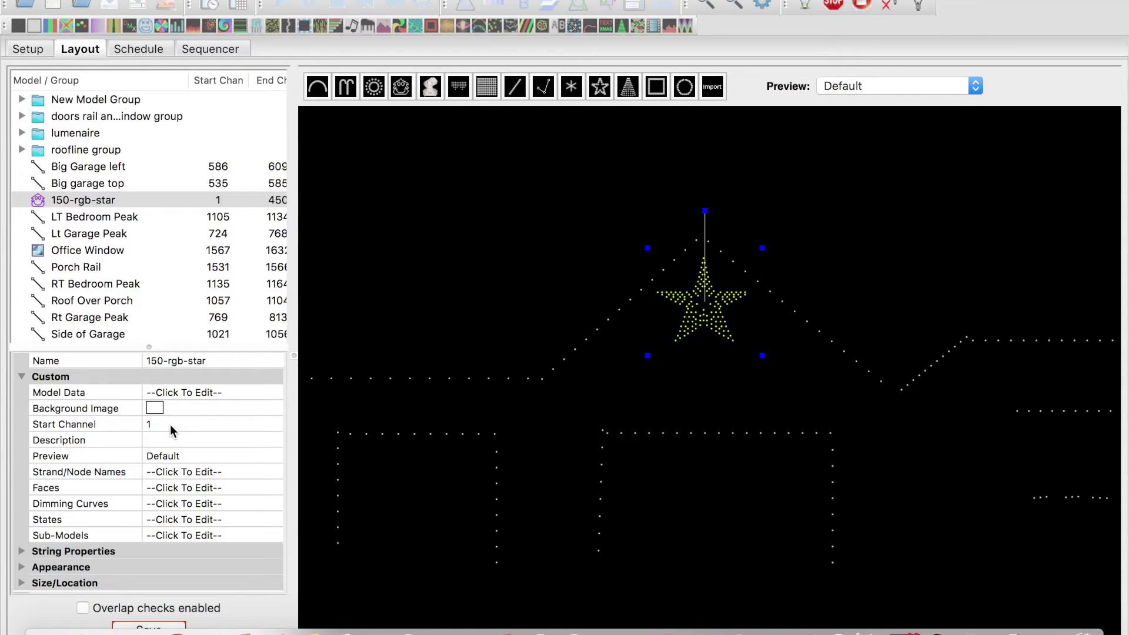
{"action": "left_click", "coordinate": [34, 48]}
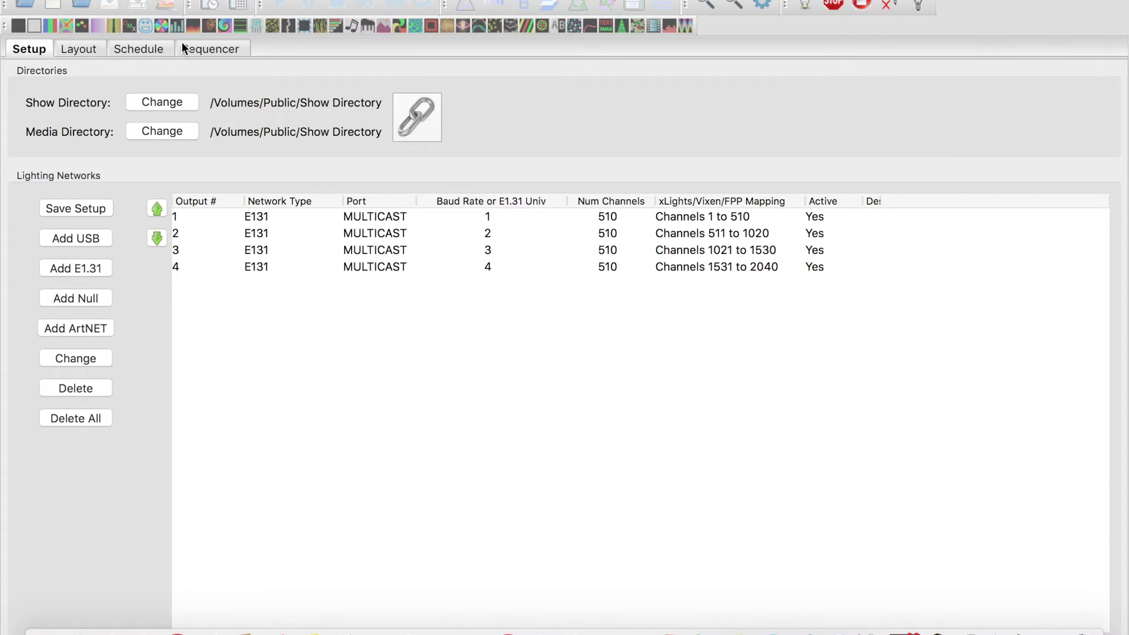
{"action": "left_click", "coordinate": [83, 47]}
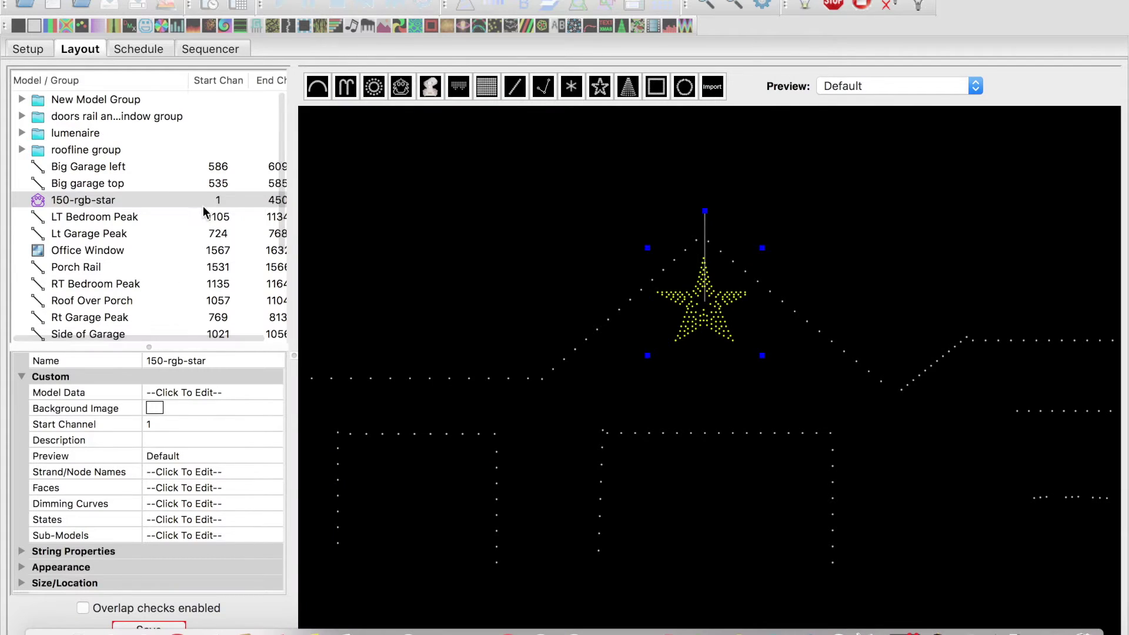
{"action": "mouse_move", "coordinate": [277, 207]}
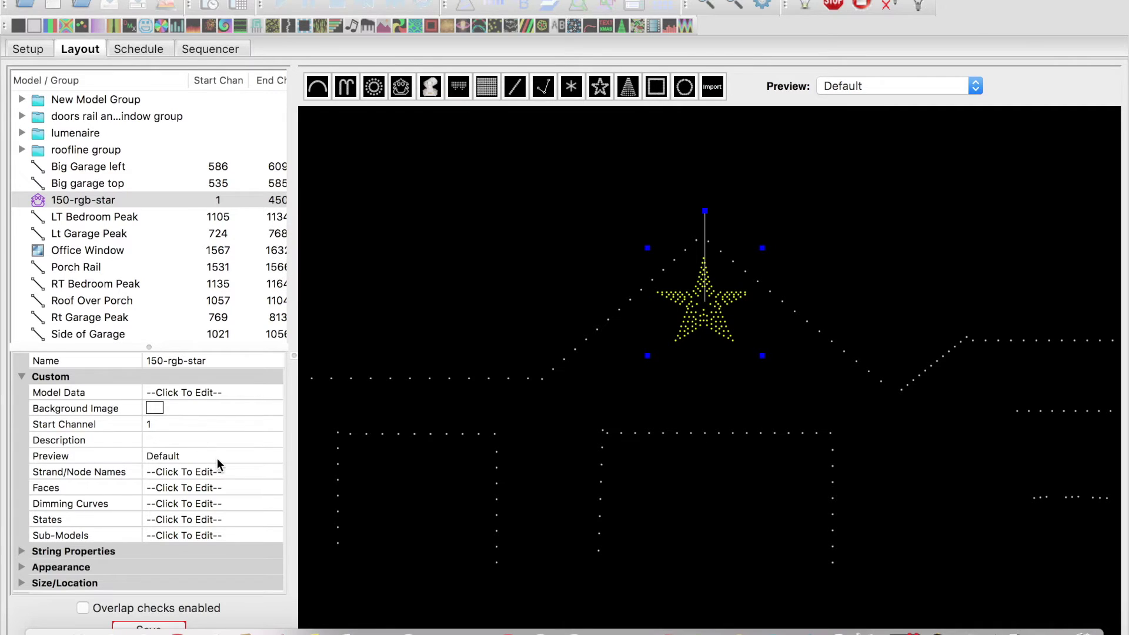
{"action": "left_click", "coordinate": [229, 505]}
Set the star's Single Brightness/Gamma dimming brightness to -48 and apply it.
{"action": "left_click", "coordinate": [270, 505]}
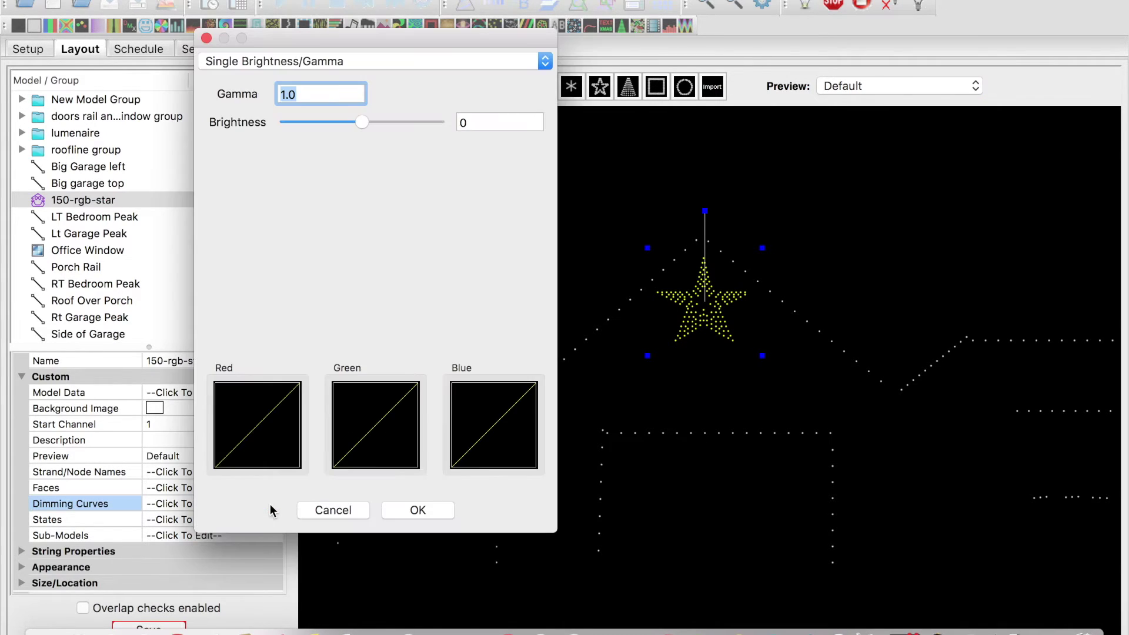
{"action": "left_click_drag", "start_coordinate": [308, 121], "coordinate": [323, 120]}
{"action": "left_click", "coordinate": [429, 509]}
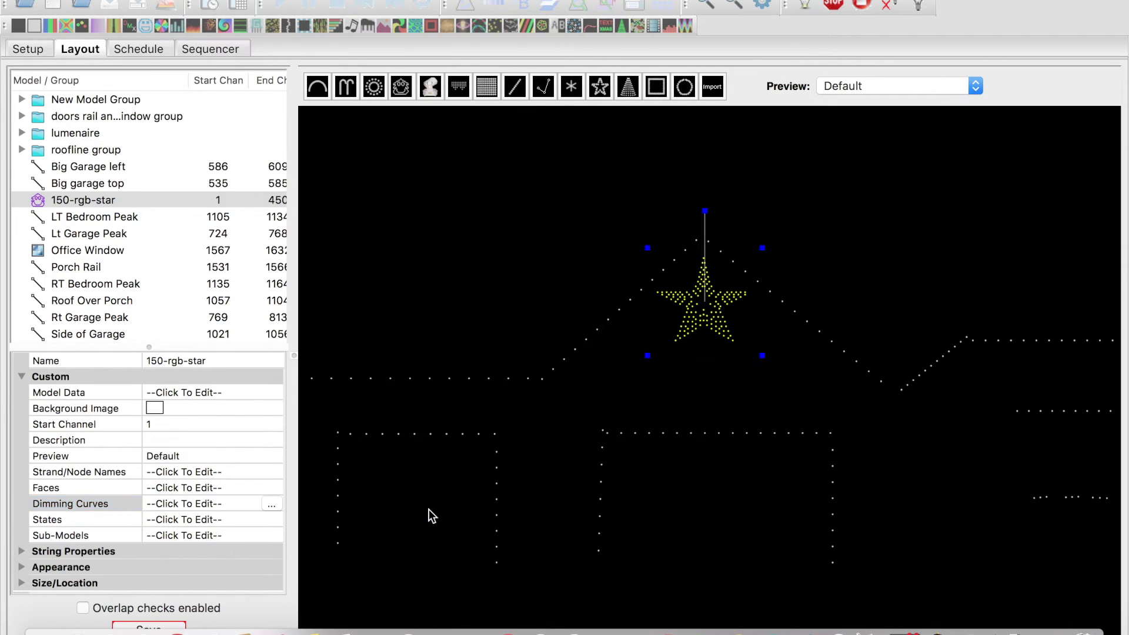
Save the house layout, deselect the star, and go to the Sequencer tab.
{"action": "left_click", "coordinate": [173, 625]}
{"action": "left_click", "coordinate": [437, 305]}
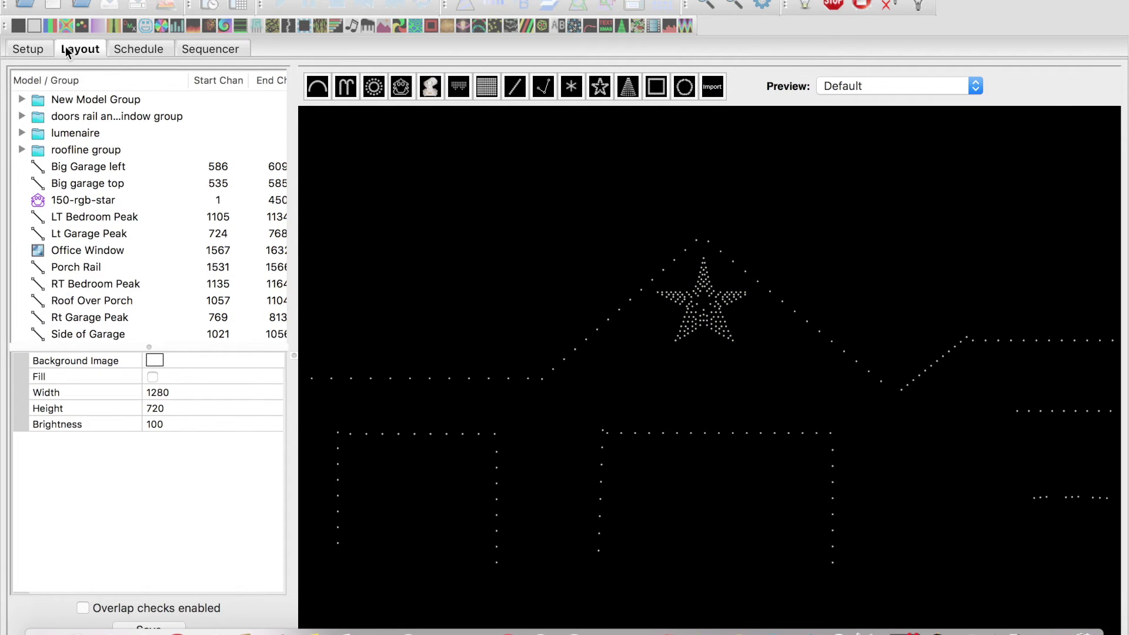
{"action": "left_click", "coordinate": [208, 47]}
Create a new 20 fps Animation sequence with the default view and select the 150-rgb-star row.
{"action": "left_click", "coordinate": [121, 3]}
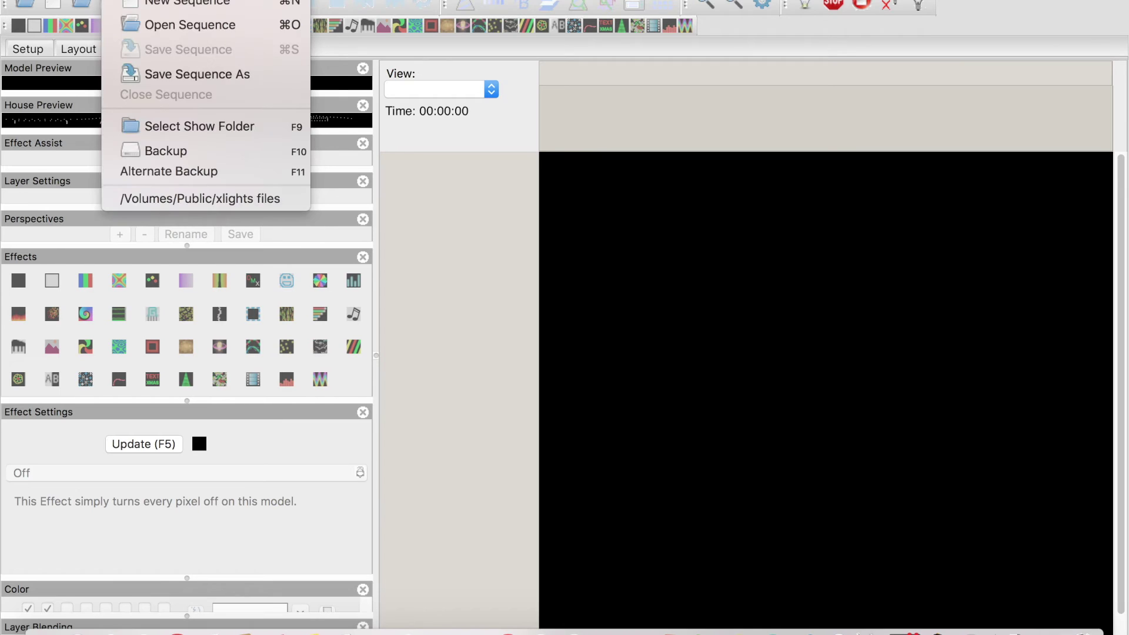
{"action": "left_click", "coordinate": [185, 4]}
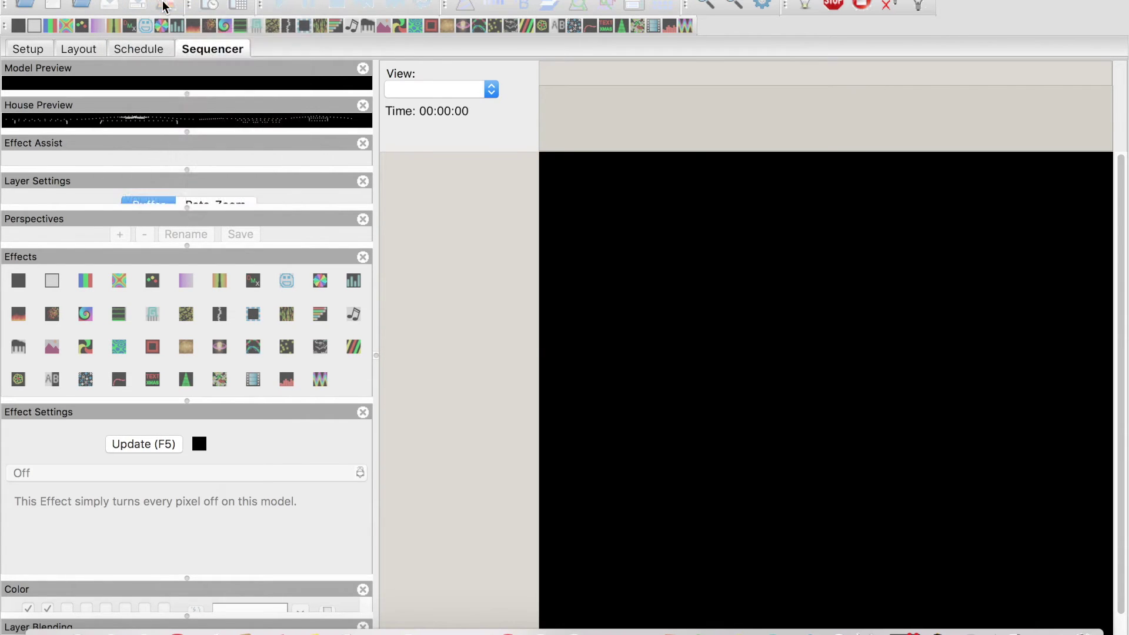
{"action": "left_click", "coordinate": [464, 242]}
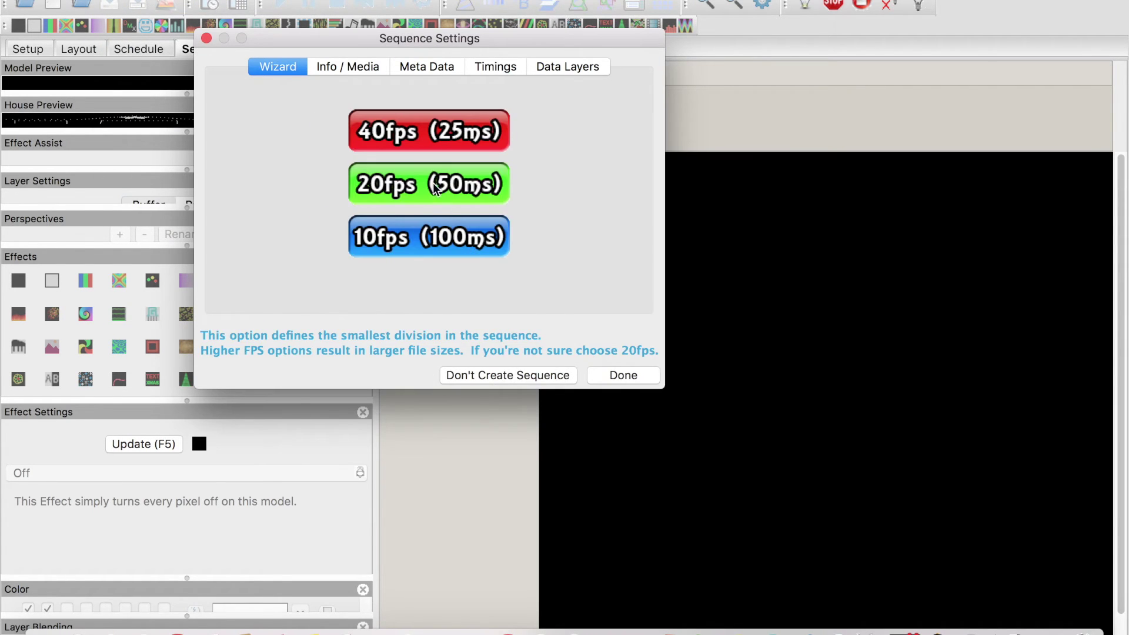
{"action": "left_click", "coordinate": [464, 242]}
{"action": "left_click", "coordinate": [622, 375]}
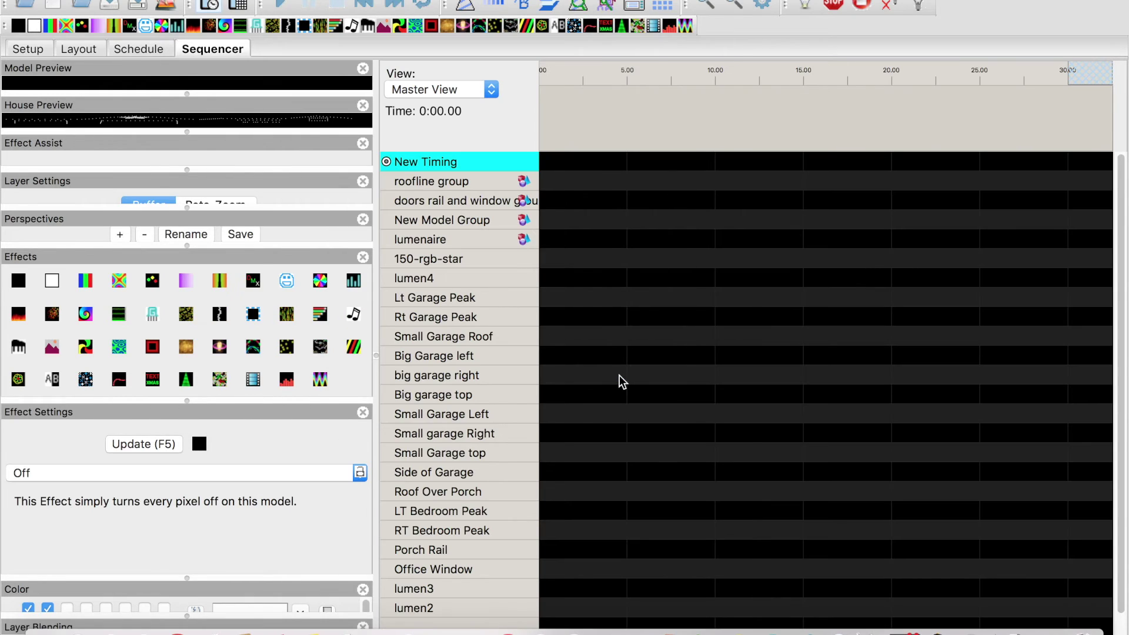
{"action": "left_click", "coordinate": [467, 251]}
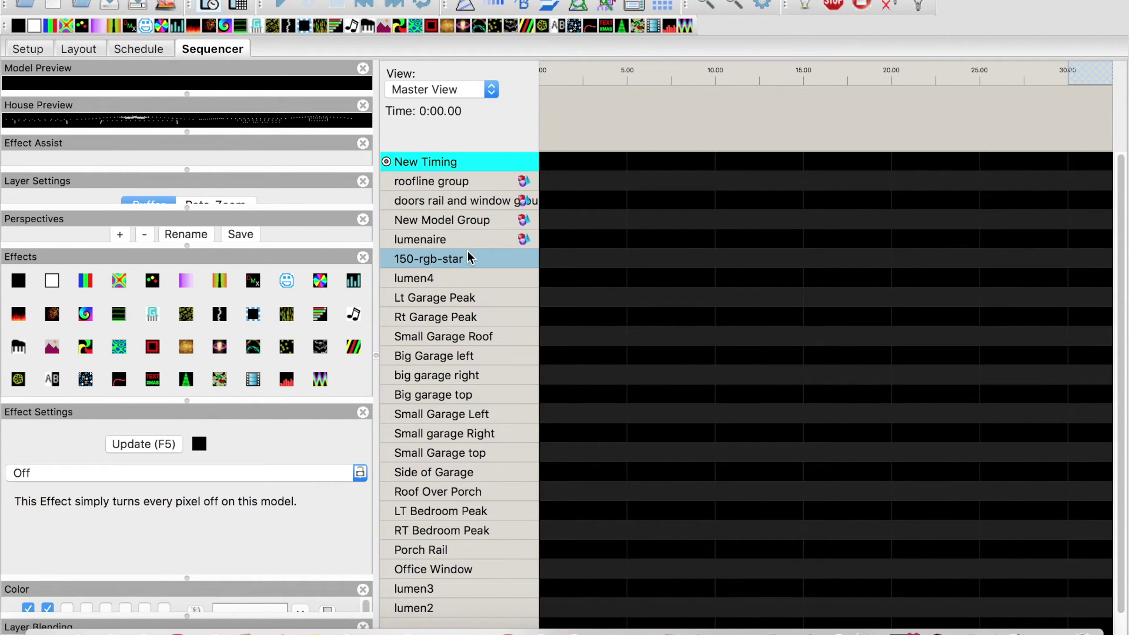